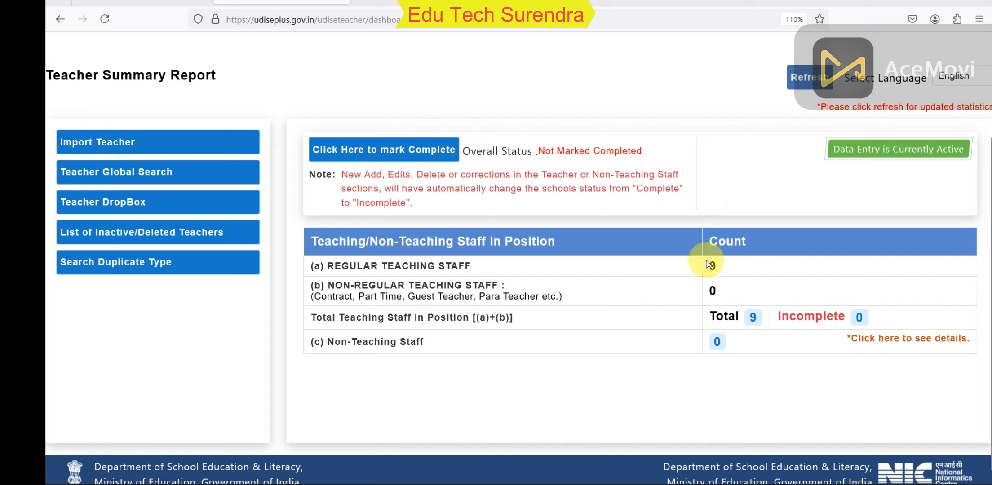
# Step: Open the total teaching staff list and bring up the first teacher's General Profile to check the personal details
pyautogui.click(753, 320)
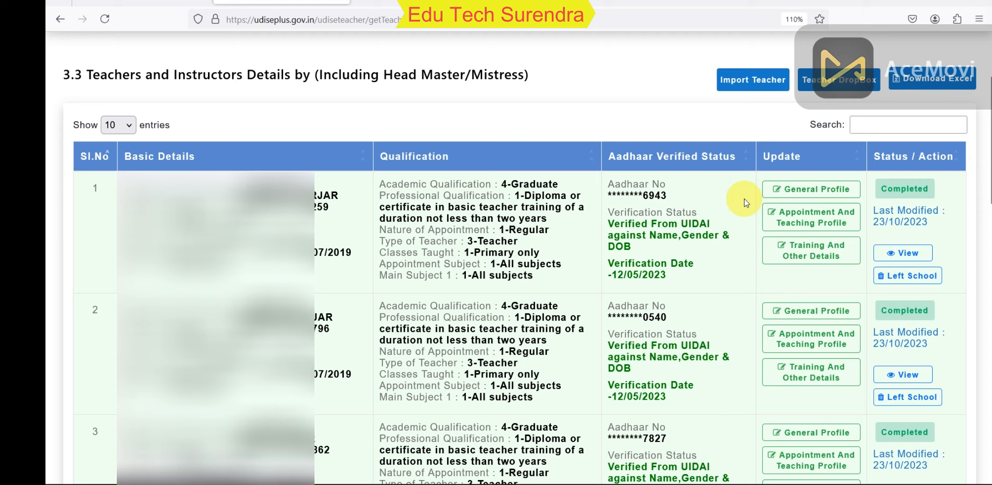
pyautogui.click(822, 194)
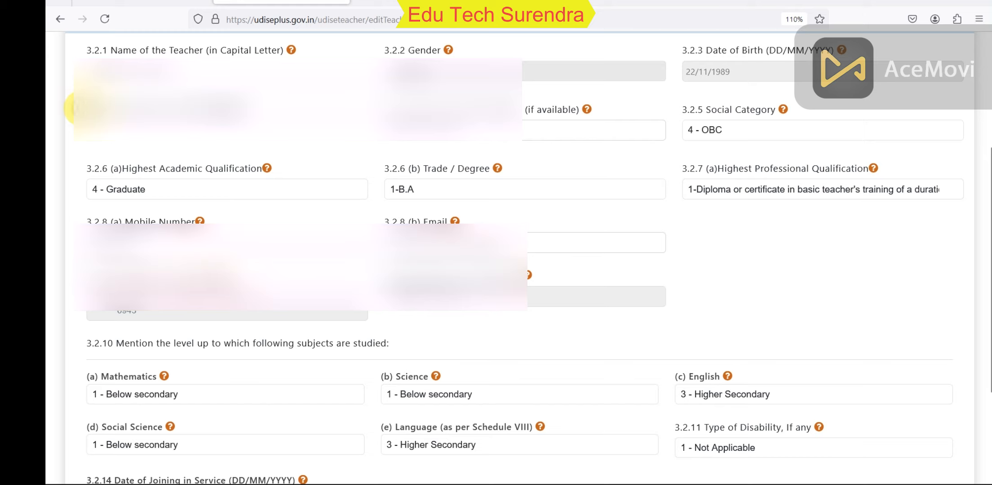
pyautogui.moveTo(90, 108); pyautogui.dragTo(180, 109)
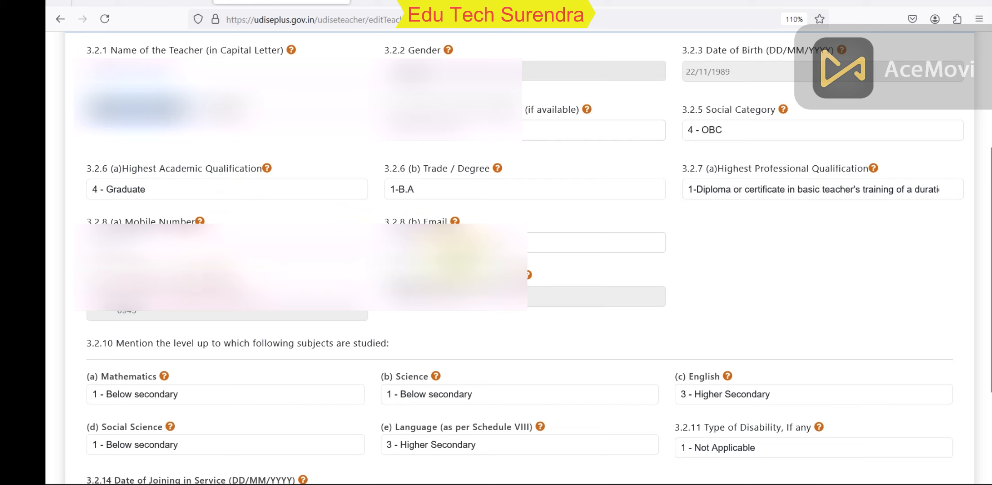
# Step: Review the Type of Disability options in the teacher's General Profile, keeping 1 - Not Applicable
pyautogui.scroll(-3, 454, 251)
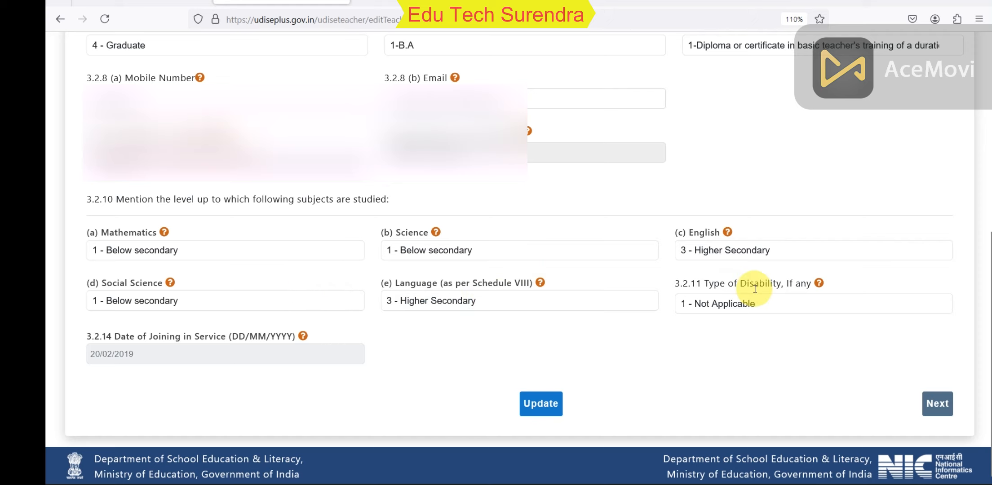
pyautogui.click(768, 308)
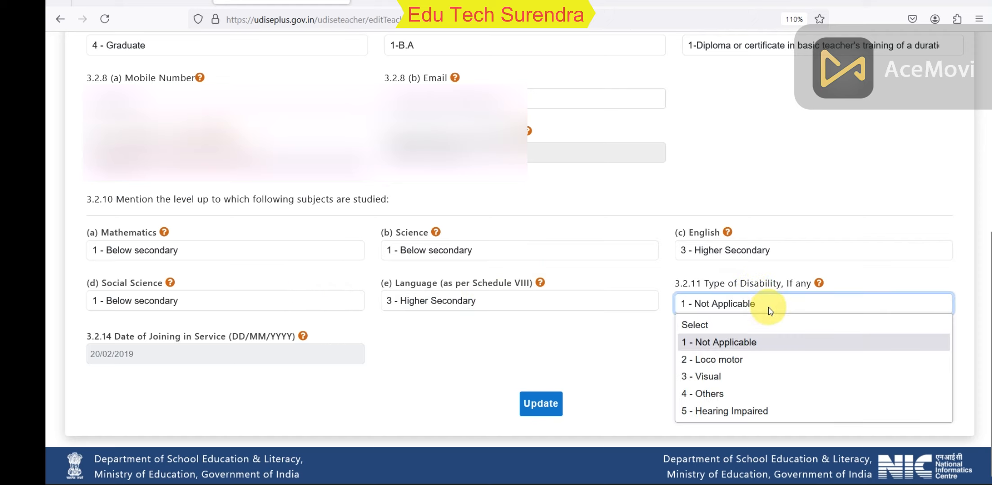
pyautogui.click(729, 302)
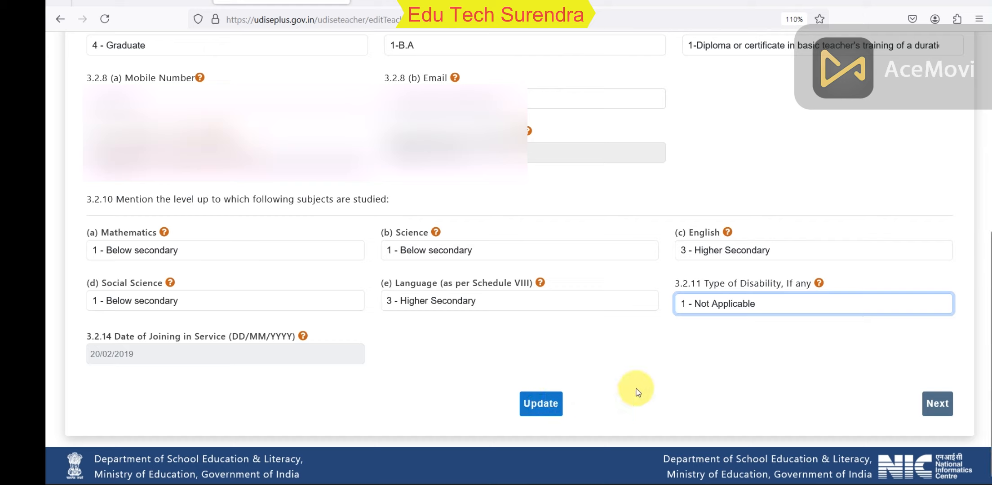
# Step: Proceed to the Appointment and Teaching Profile and check the appointment nature, teacher type, classes taught and appointed level choices
pyautogui.click(922, 406)
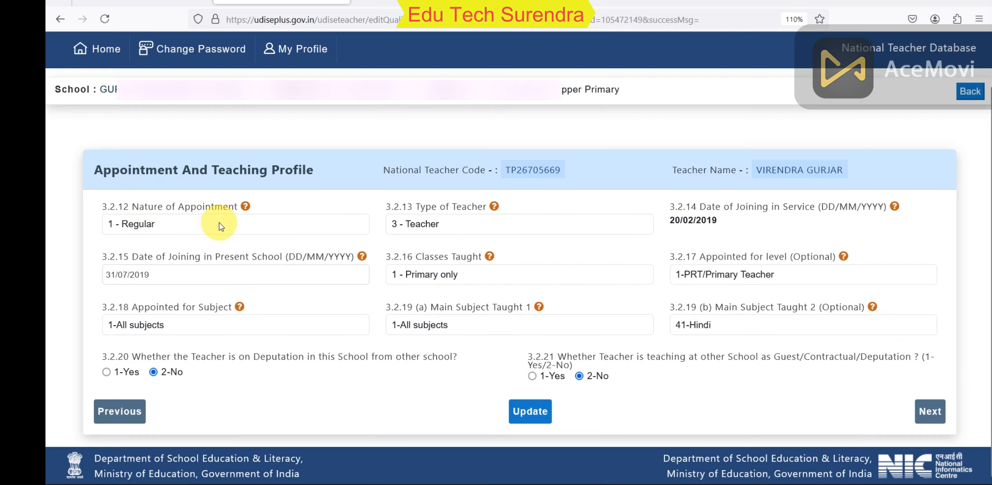
pyautogui.click(220, 227)
pyautogui.click(220, 227)
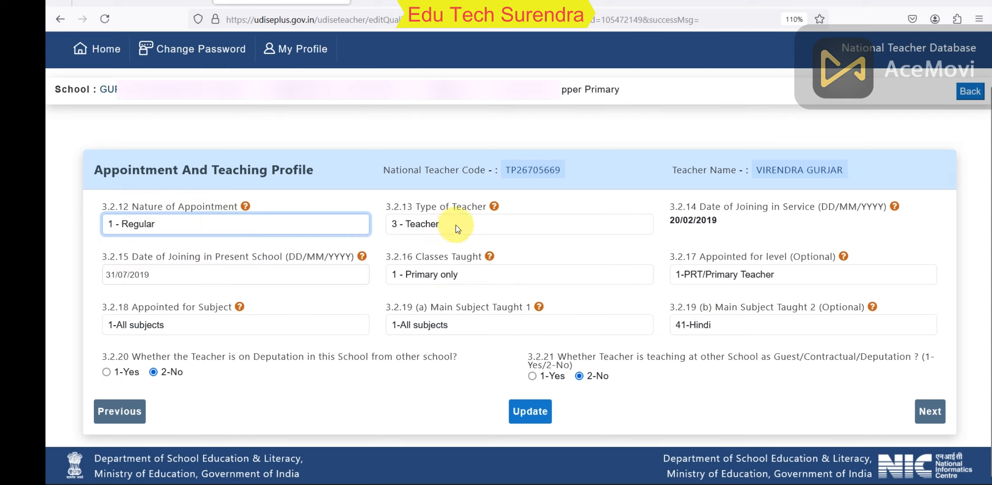
pyautogui.click(469, 229)
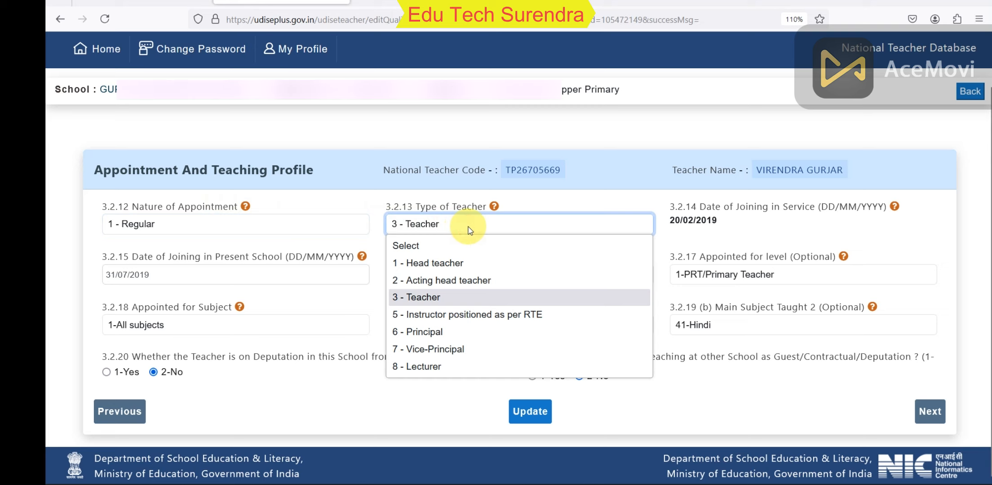
pyautogui.click(470, 230)
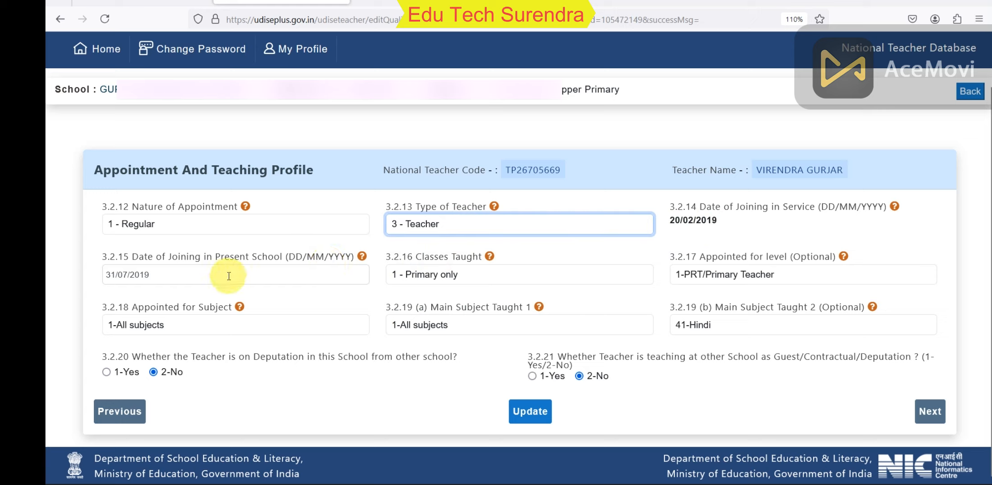
pyautogui.click(509, 274)
pyautogui.click(507, 272)
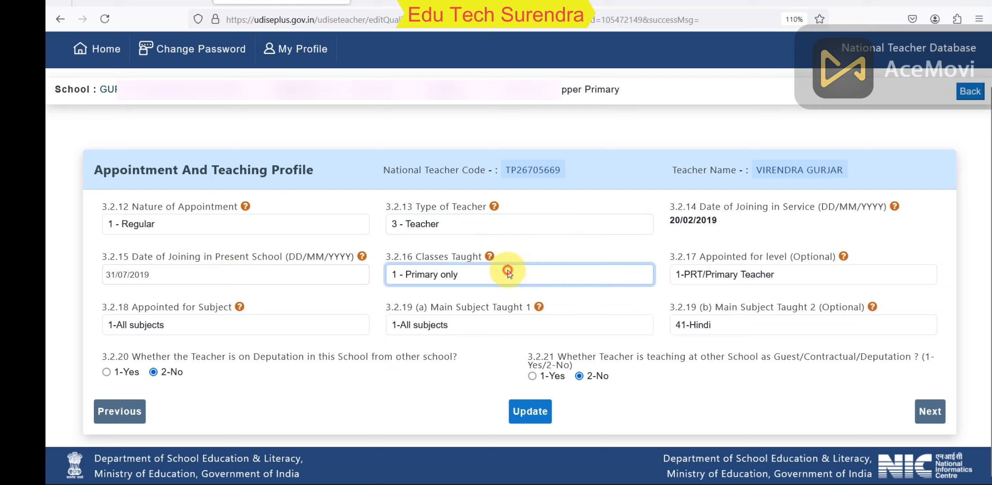
pyautogui.click(791, 275)
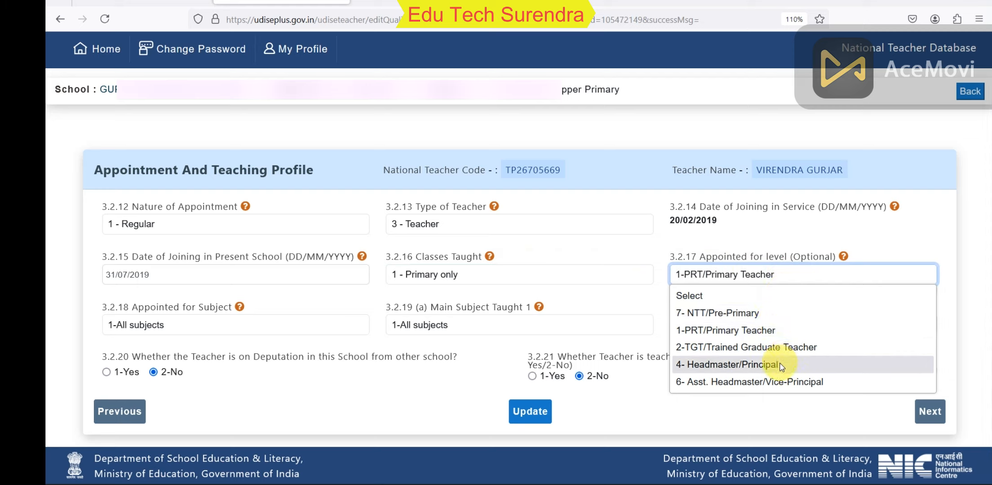
pyautogui.click(765, 276)
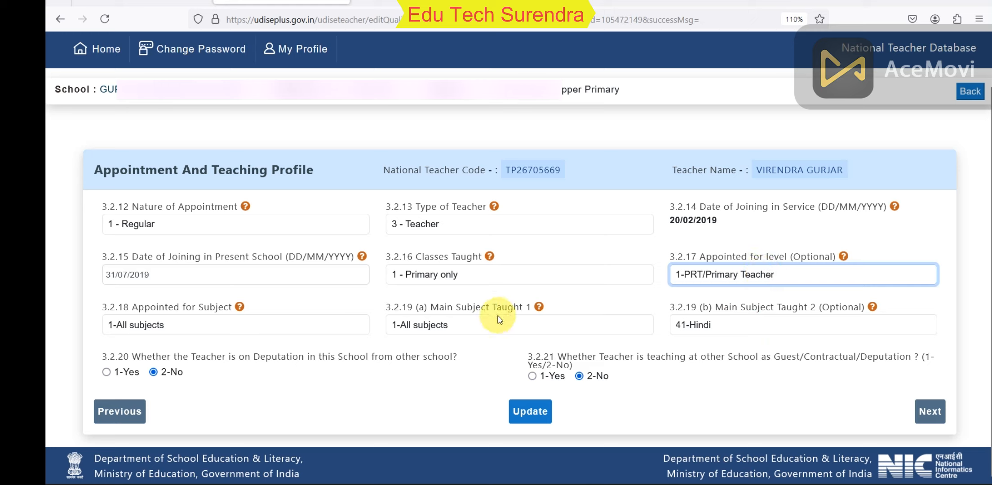
# Step: Check the choices for the appointed subject and for main subjects taught 1 and 2, keeping the selected subjects
pyautogui.click(260, 326)
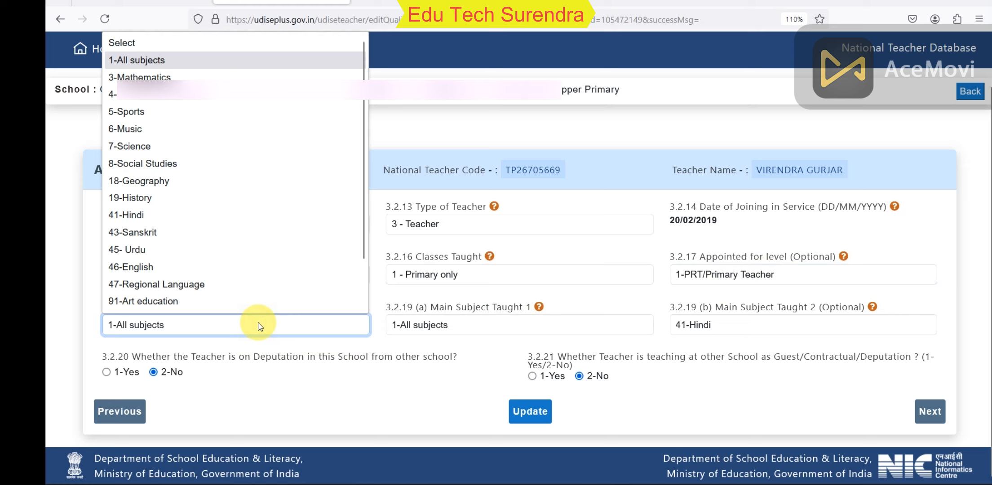
pyautogui.click(260, 327)
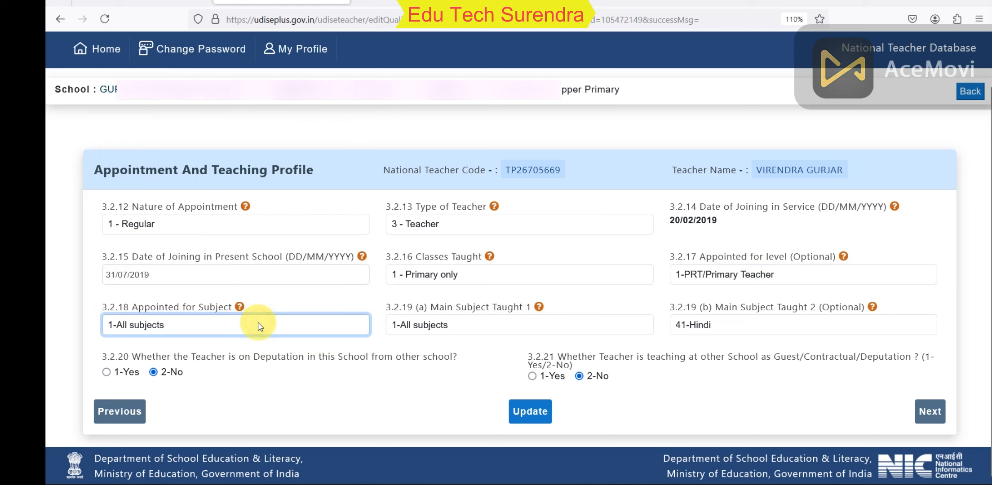
pyautogui.click(475, 328)
pyautogui.click(478, 329)
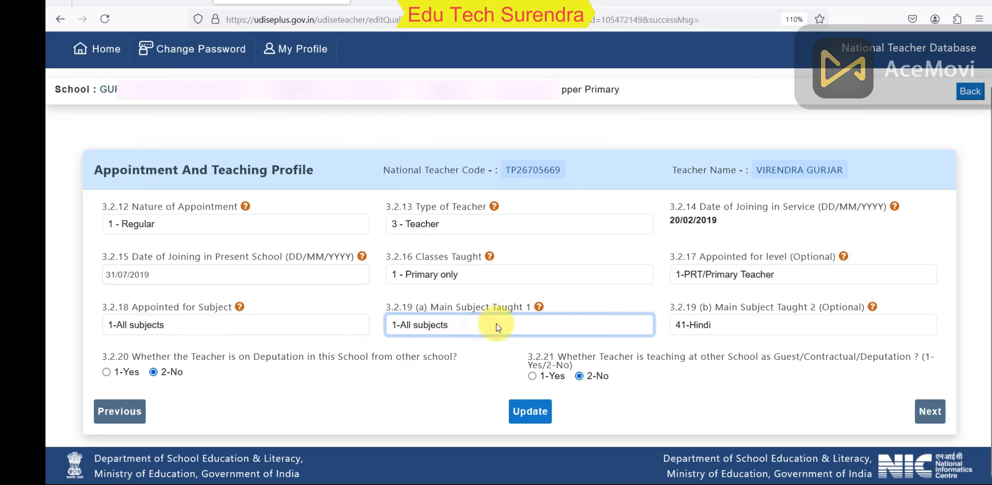
pyautogui.click(726, 329)
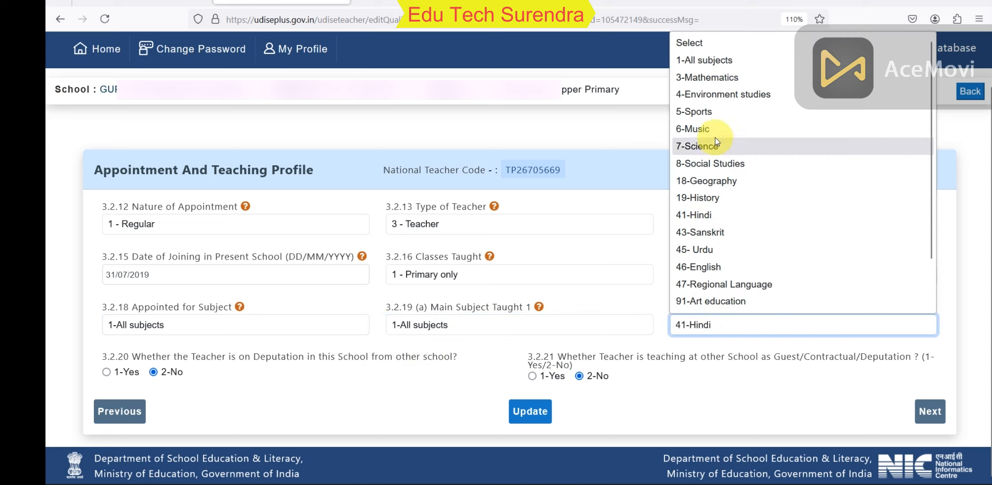
pyautogui.scroll(-1, 738, 292)
pyautogui.click(742, 326)
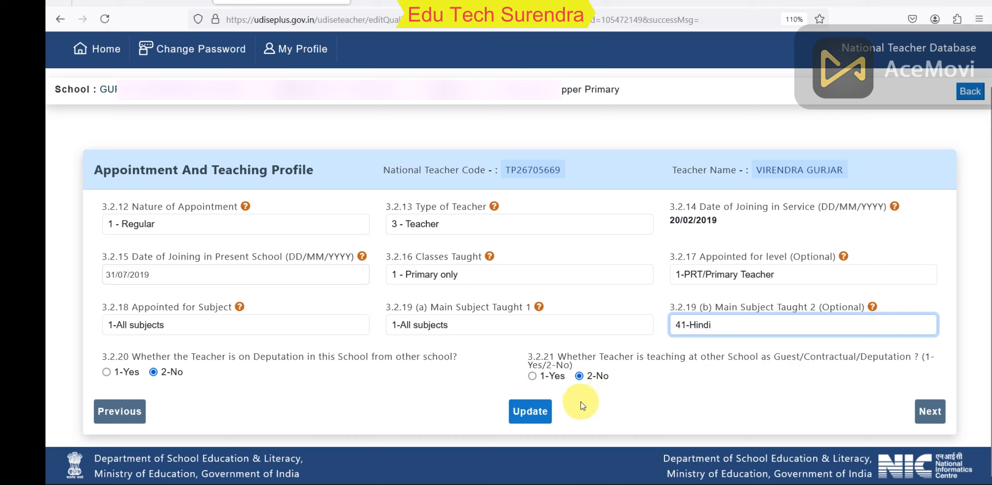
# Step: Proceed to the training and other details section and review the Training Received and Training Needs options
pyautogui.click(929, 411)
pyautogui.scroll(-4, 228, 74)
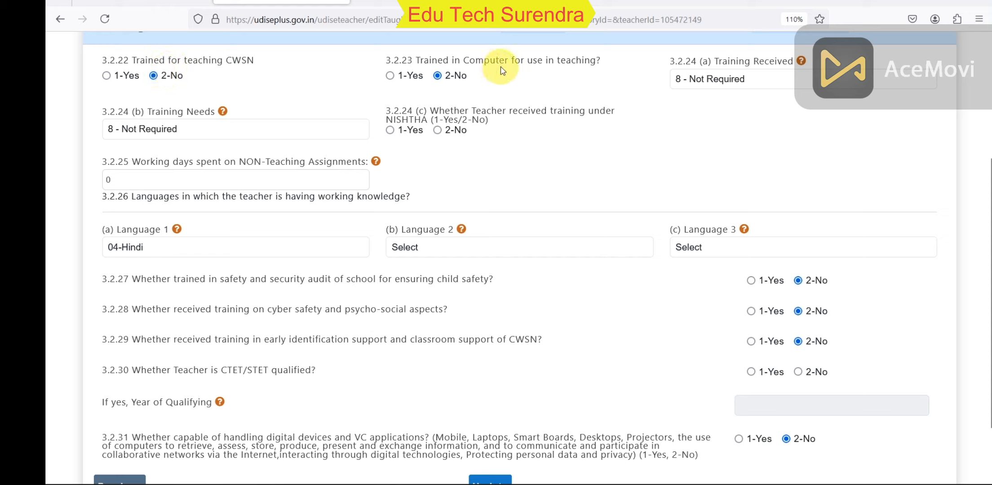
pyautogui.click(763, 85)
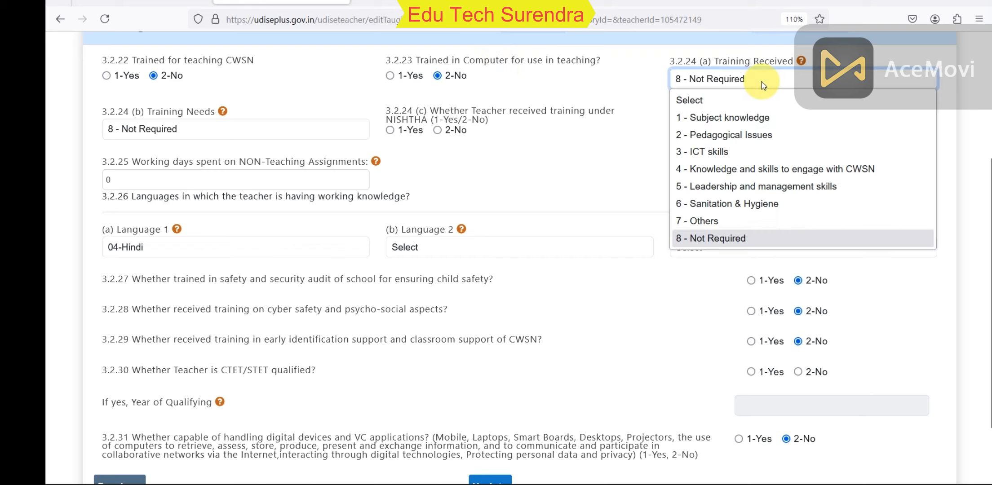
pyautogui.click(762, 85)
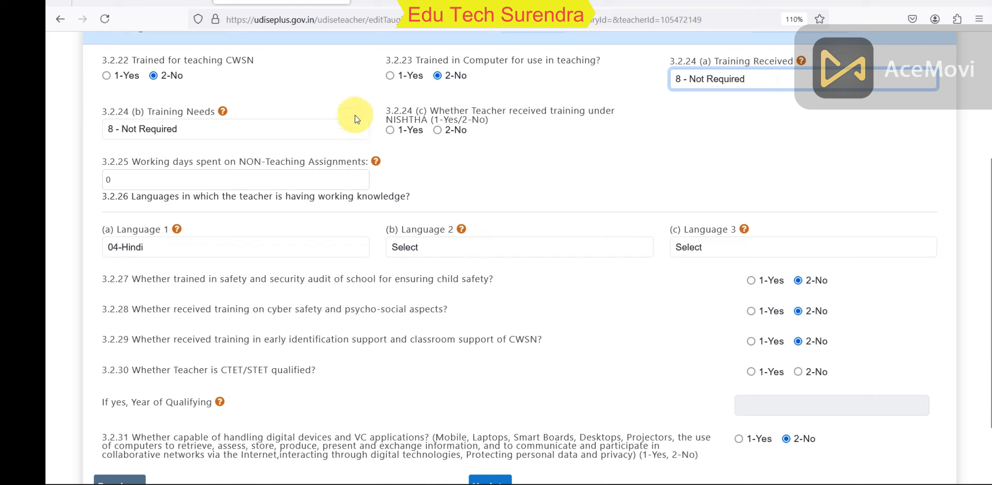
pyautogui.click(300, 140)
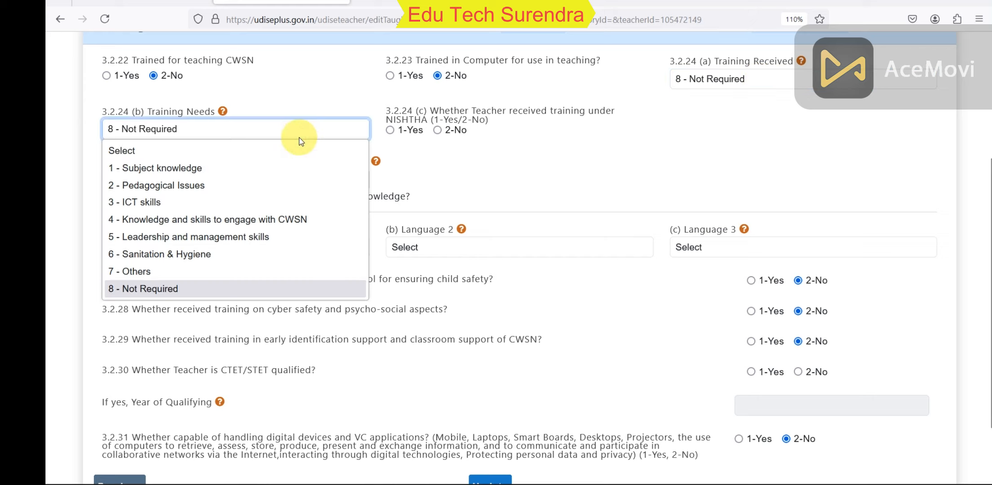
pyautogui.click(301, 140)
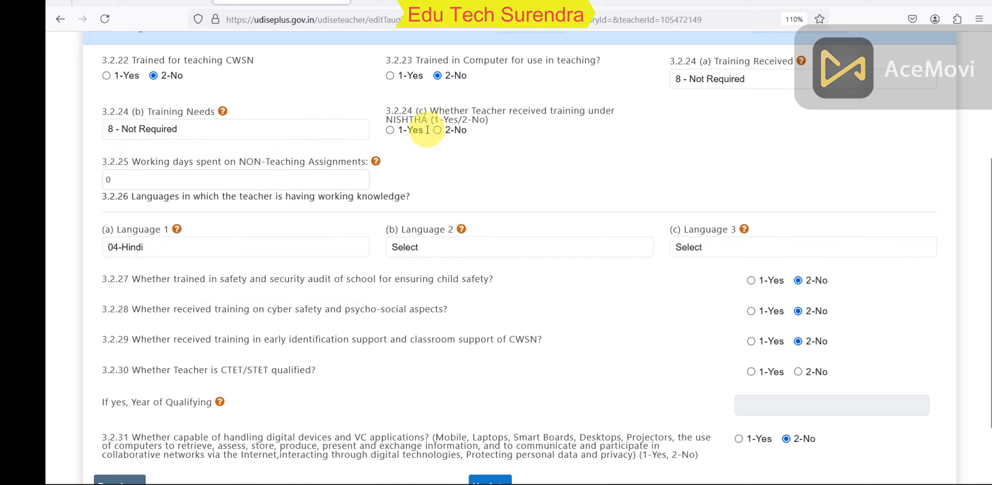
# Step: Answer 1-Yes for training received under NISHTHA and 1-Yes for CTET/STET qualification
pyautogui.click(399, 131)
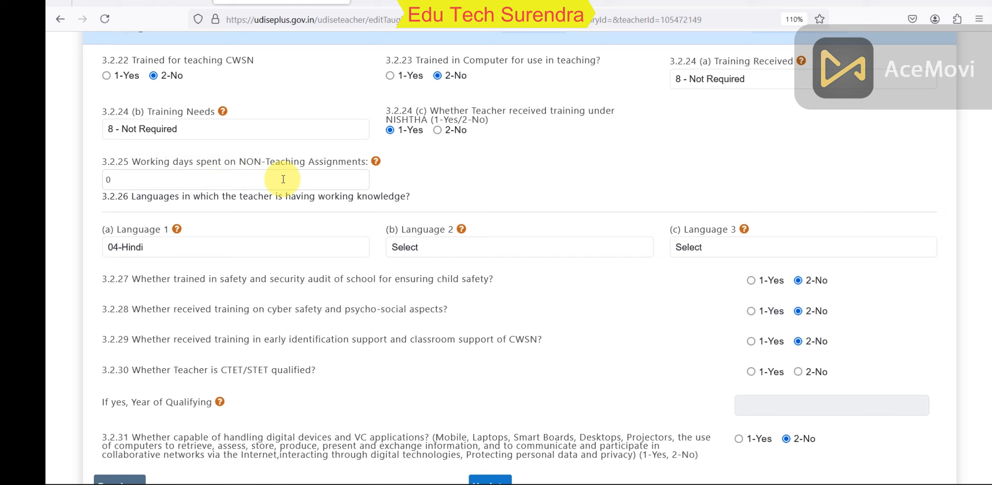
pyautogui.scroll(-3, 404, 153)
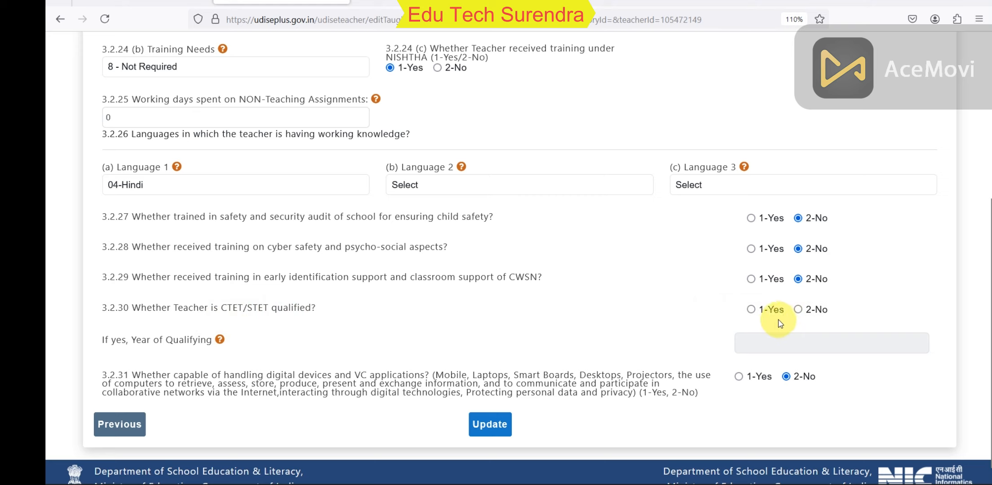
pyautogui.click(759, 310)
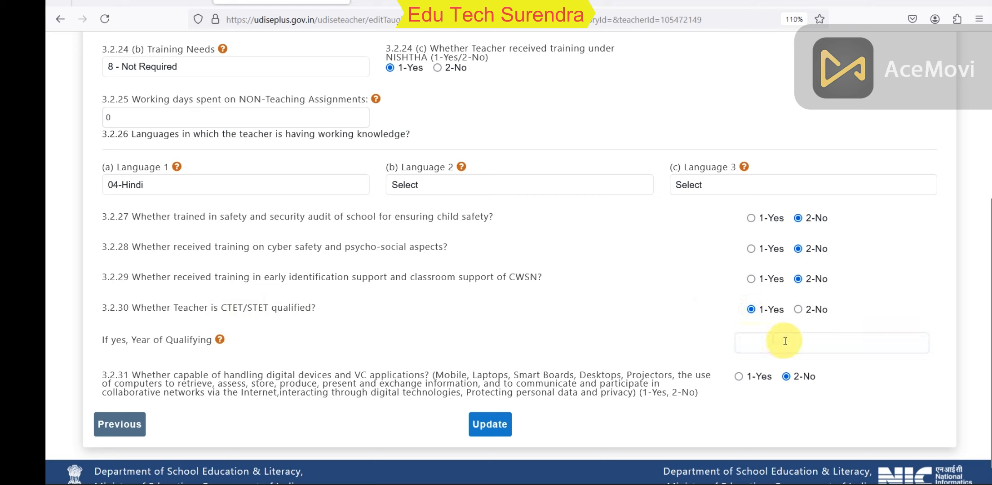
pyautogui.click(784, 341)
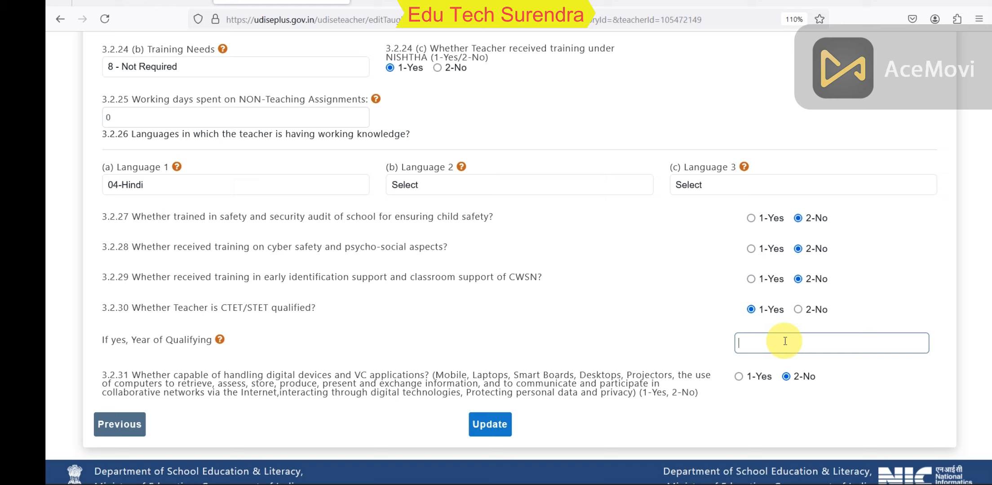
pyautogui.click(706, 340)
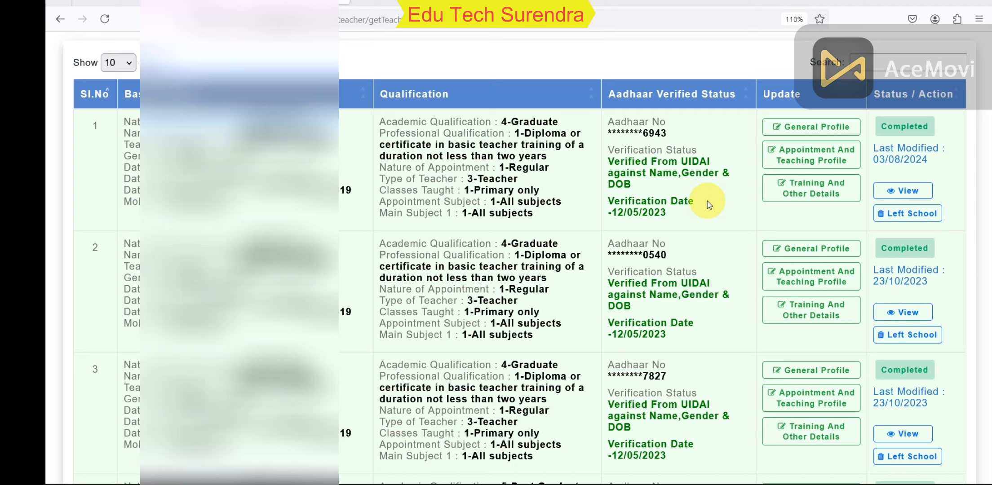
# Step: Open the Left School form for the fourth teacher in the list and review the available reasons and remarks field
pyautogui.scroll(-8, 714, 203)
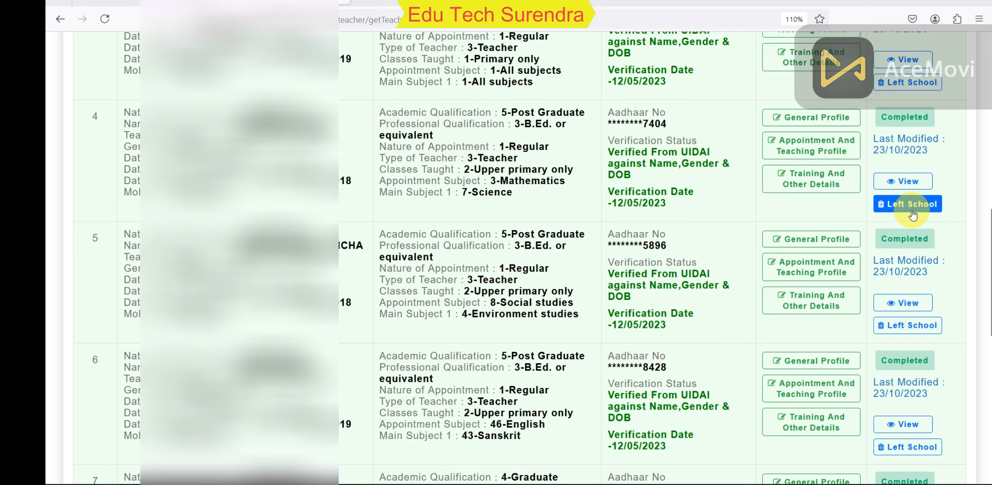
pyautogui.click(925, 206)
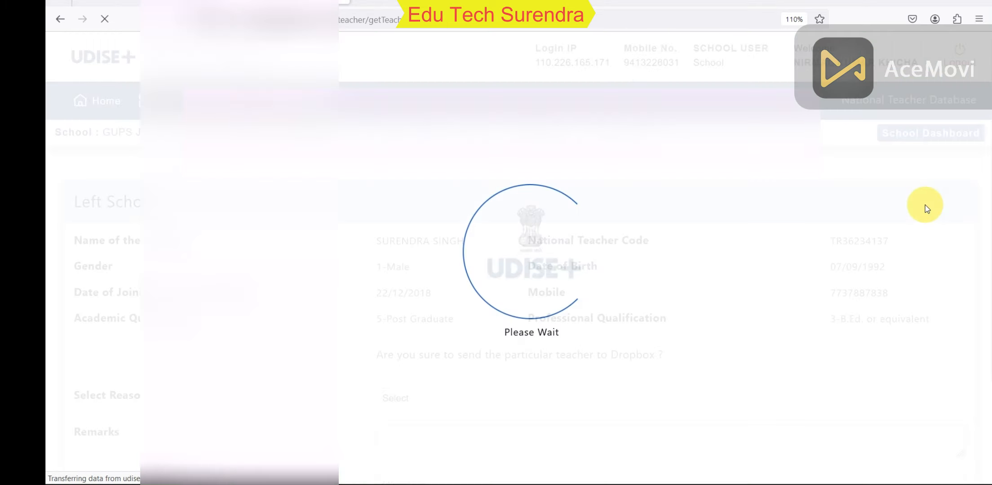
pyautogui.scroll(-3, 926, 205)
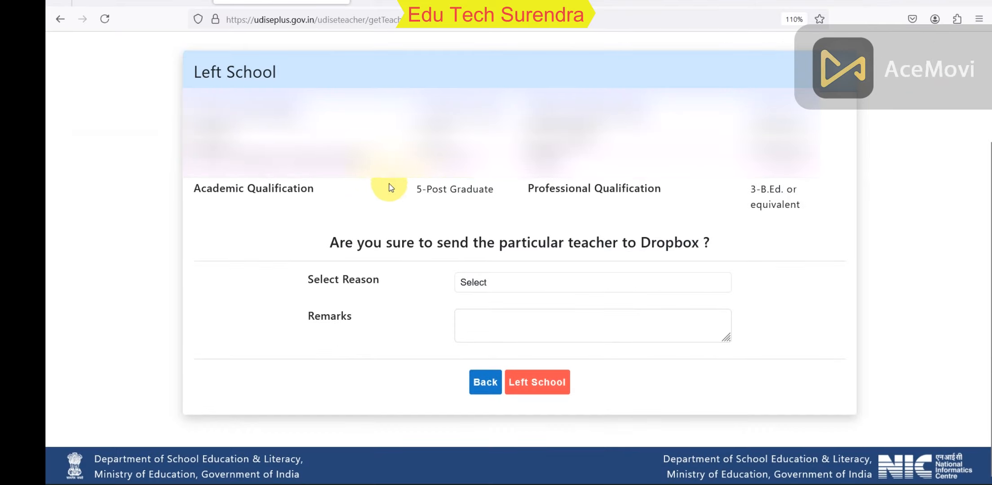
pyautogui.click(524, 287)
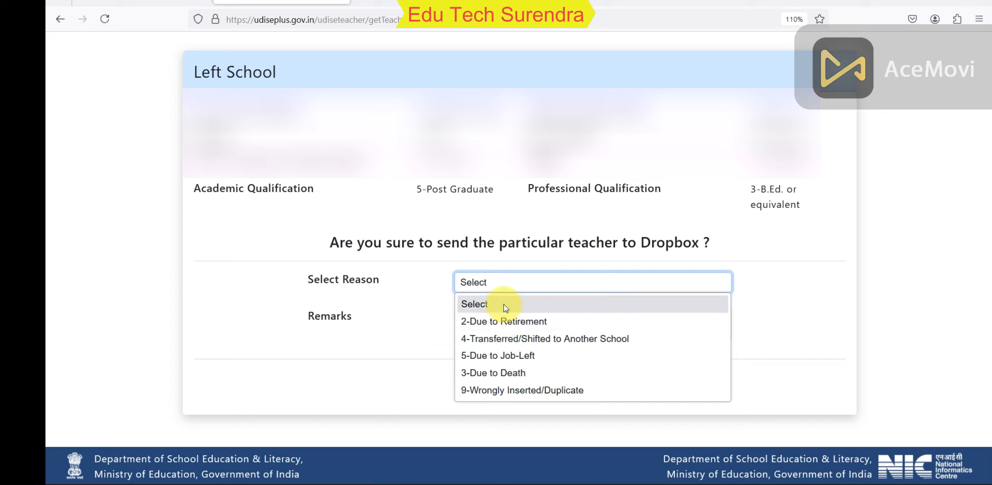
pyautogui.click(431, 336)
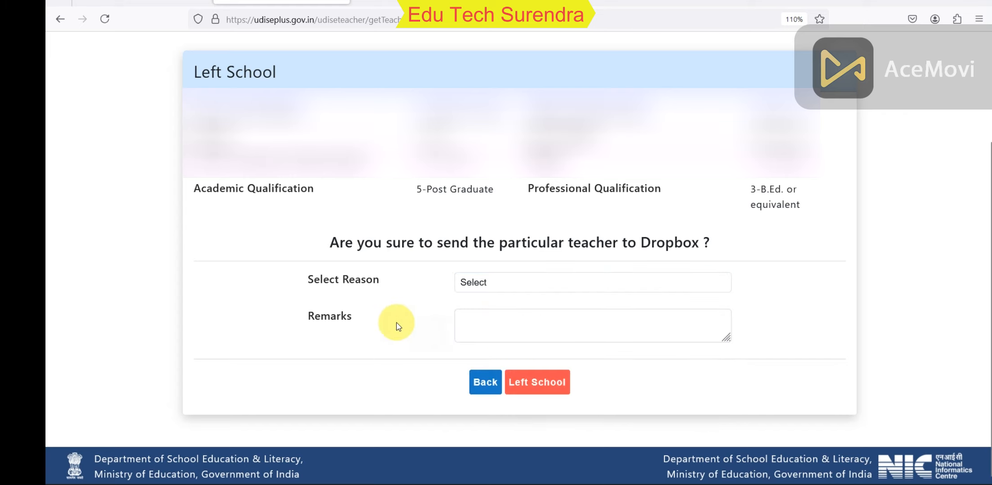
pyautogui.click(523, 327)
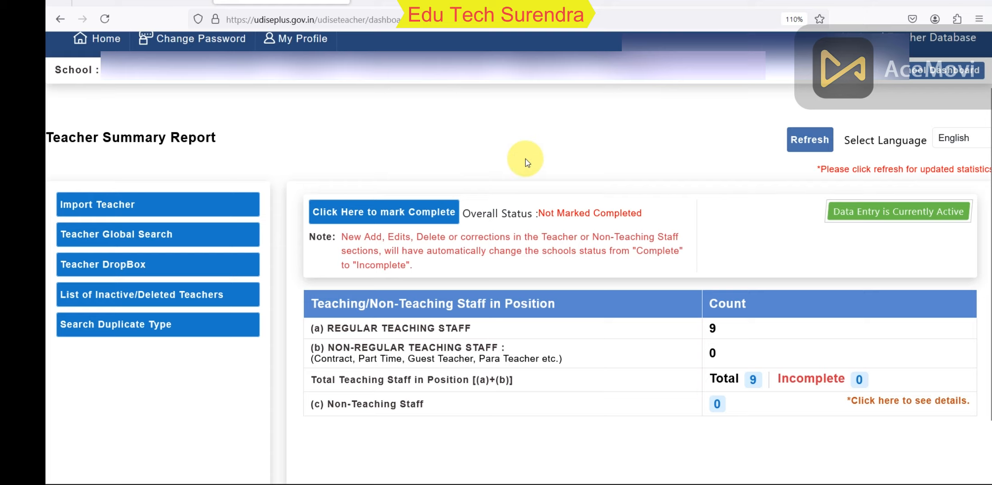
# Step: Open the Import Teacher form and review its National Teacher Code field and the Aadhaar and date-of-birth lookup, leaving all fields empty
pyautogui.click(137, 206)
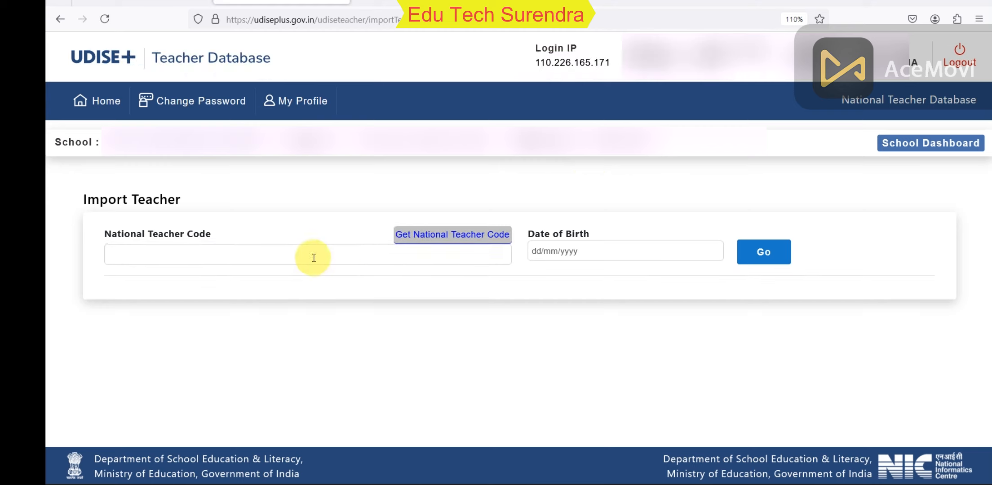
pyautogui.click(307, 259)
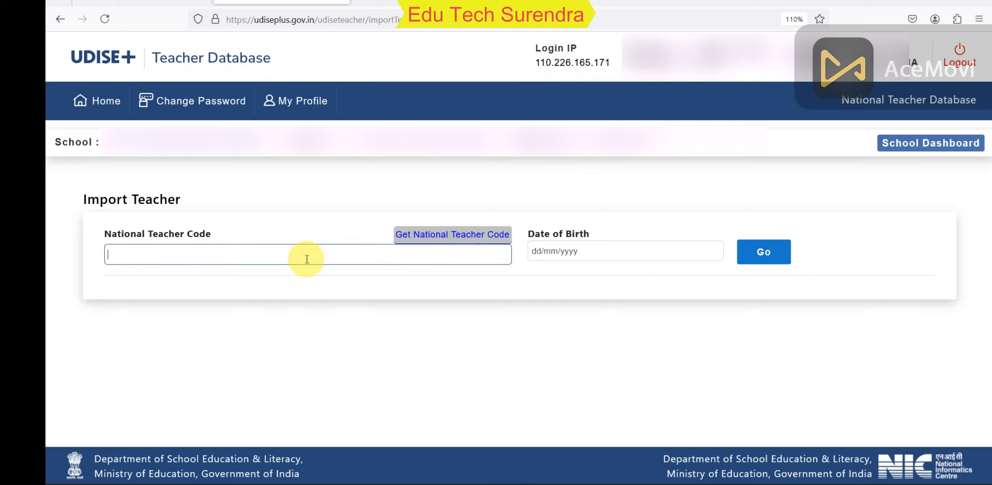
pyautogui.click(444, 235)
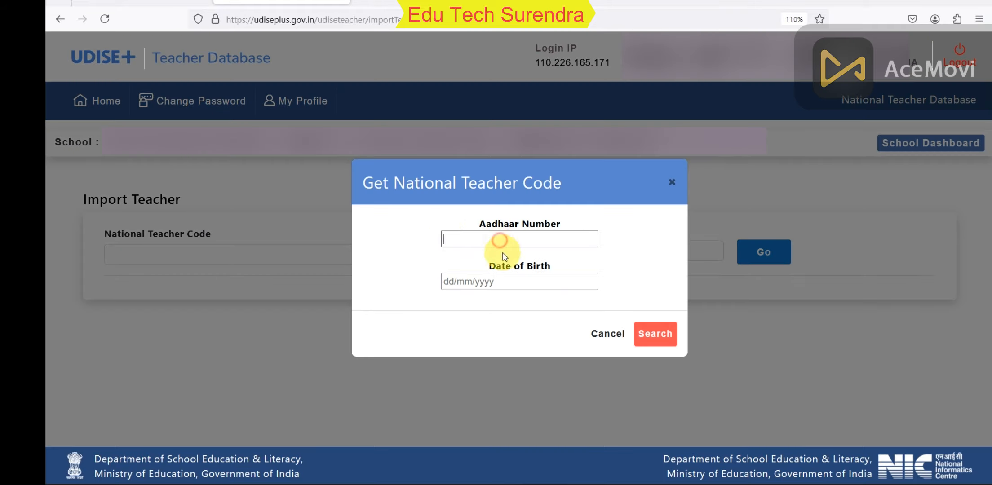
pyautogui.click(512, 283)
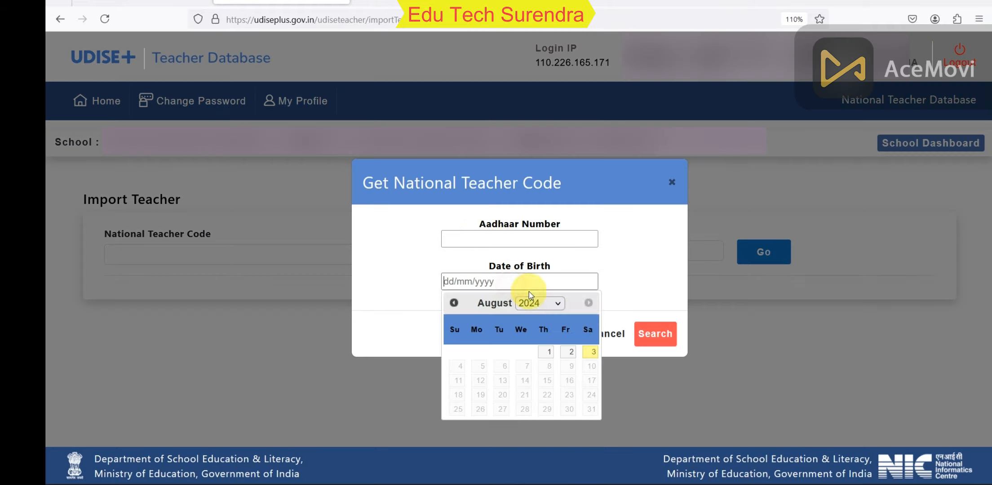
pyautogui.click(615, 334)
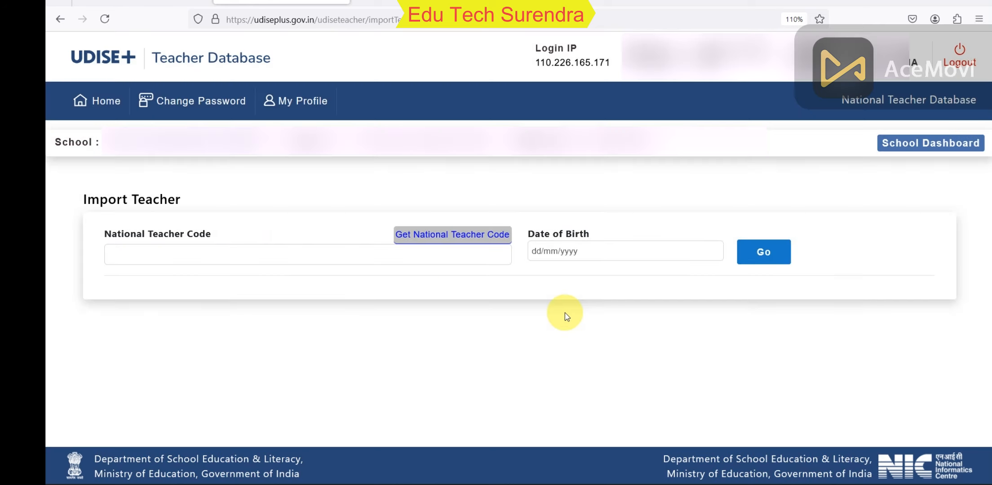
pyautogui.click(248, 258)
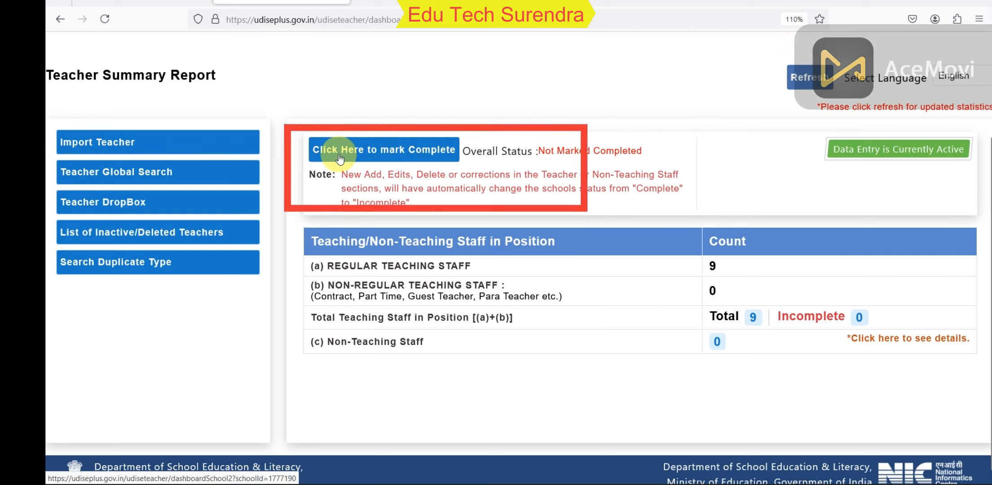
# Step: Open the School Completion Status form and tick the declaration that all teacher data is updated and completed
pyautogui.click(386, 162)
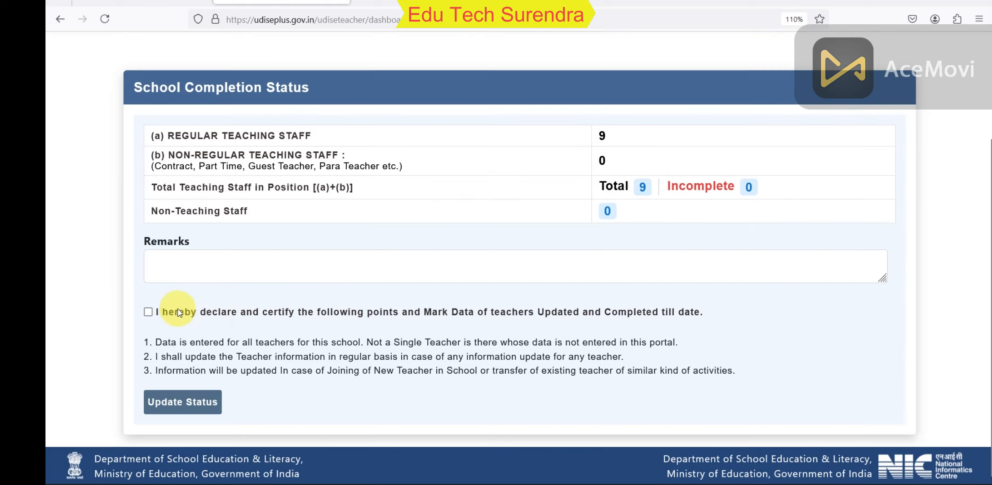
pyautogui.click(148, 312)
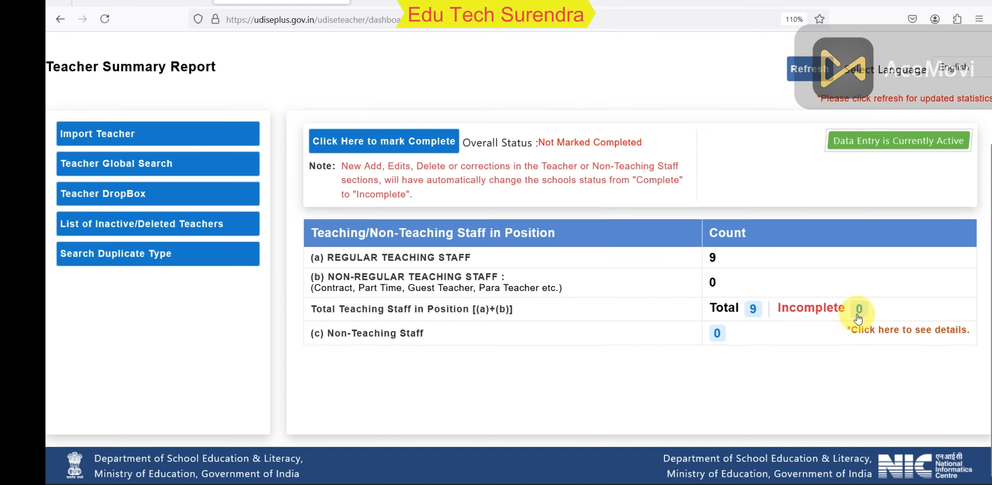
# Step: Check the incomplete teacher count, open the full teaching staff list and check the first teacher's last modified date
pyautogui.moveTo(881, 311); pyautogui.dragTo(741, 314)
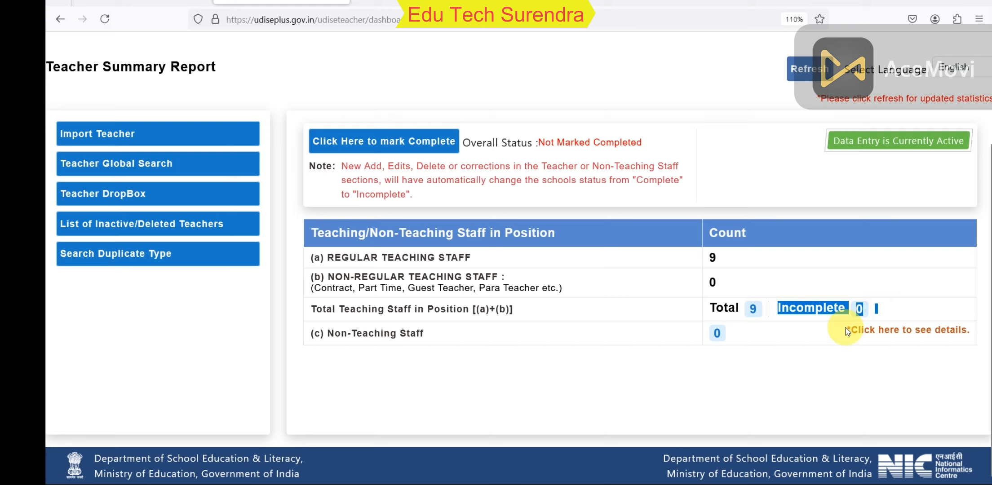
pyautogui.click(752, 309)
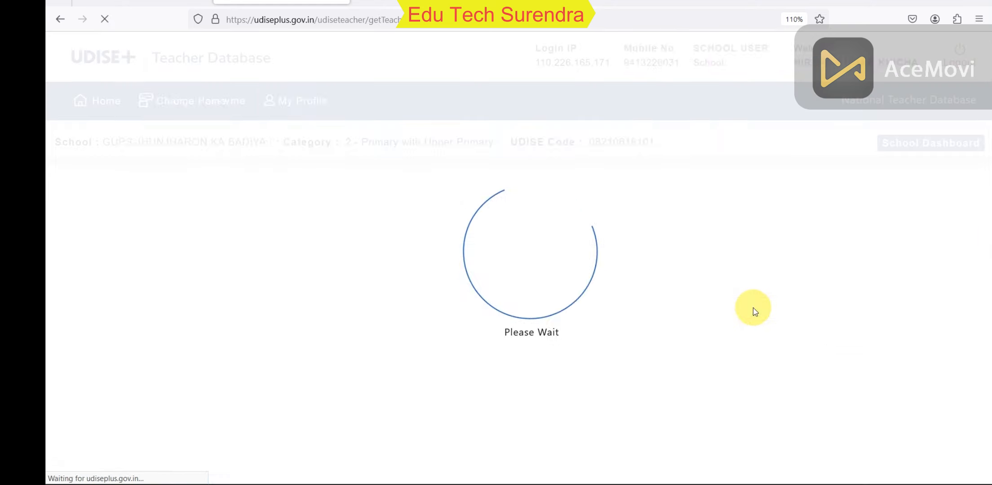
pyautogui.scroll(-5, 665, 255)
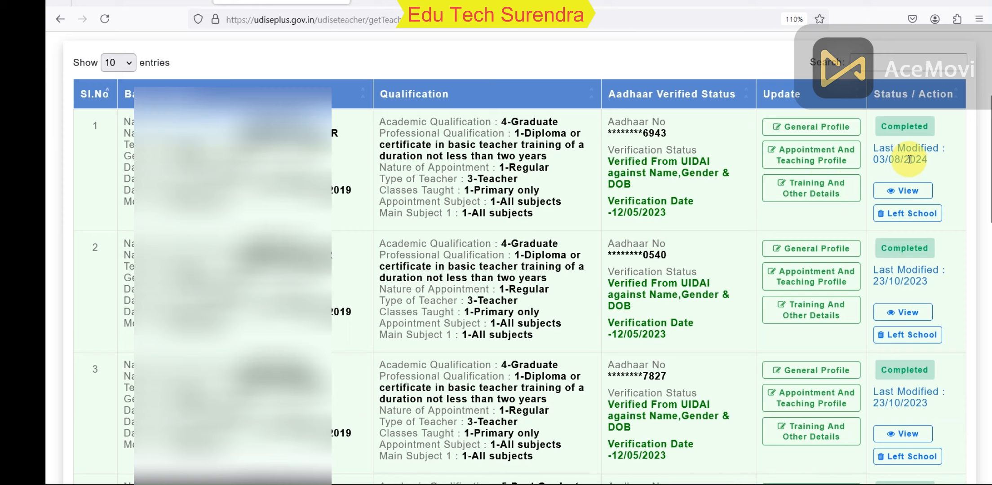
pyautogui.moveTo(942, 162); pyautogui.dragTo(872, 149)
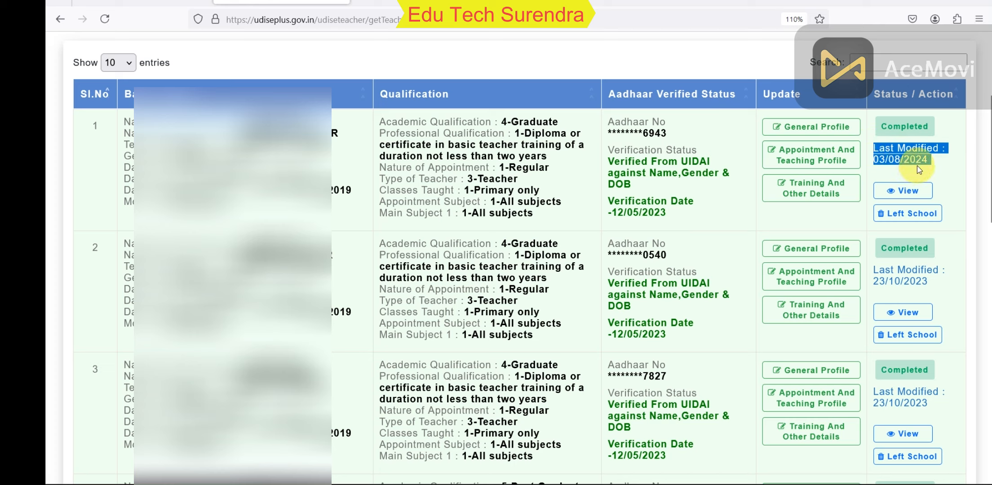